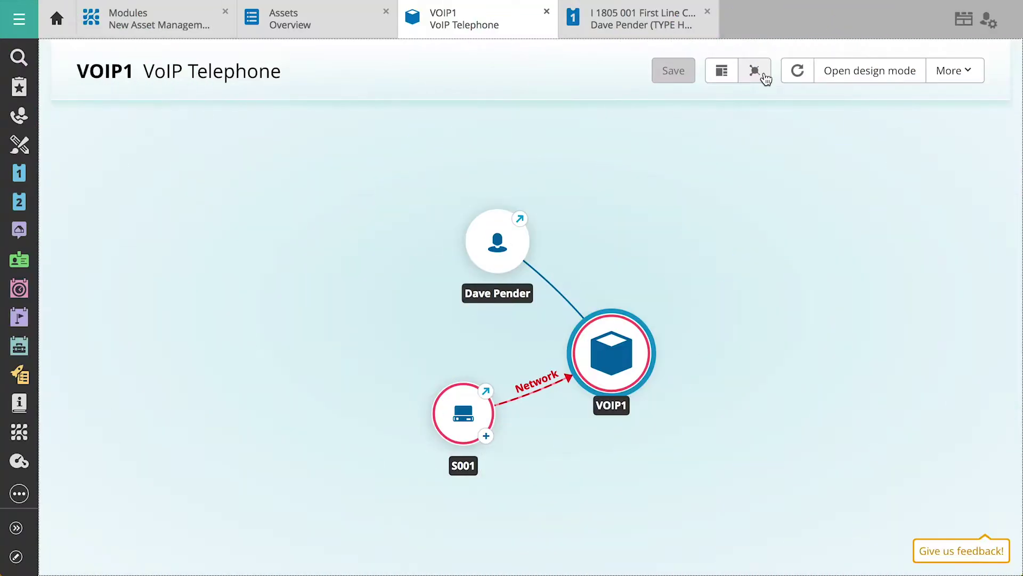
Step: Expand and reposition S001 in the VOIP1 graph, then rearrange the Fieldset and Relationships widgets
click(486, 436)
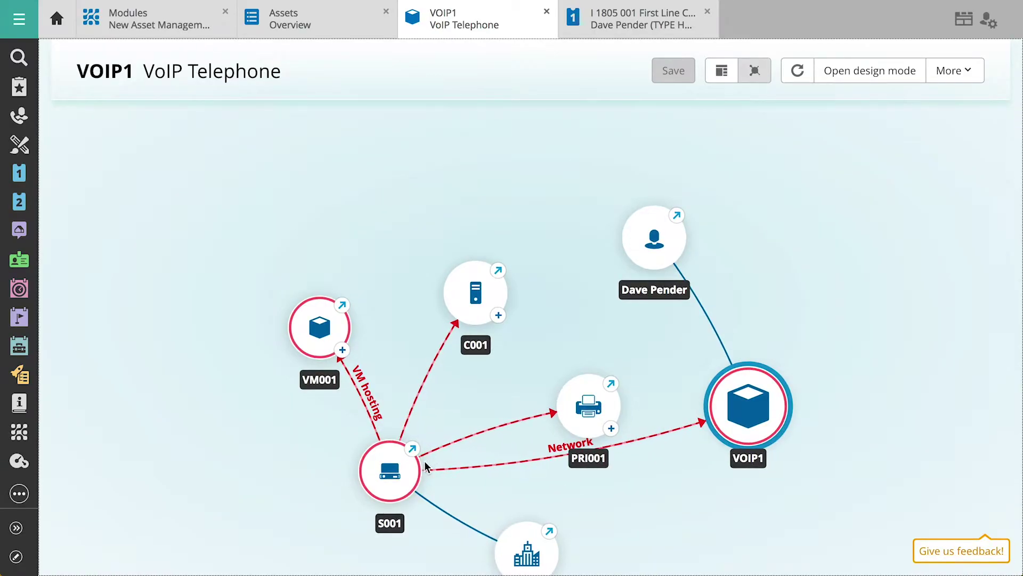
drag(416, 447, 501, 331)
click(498, 305)
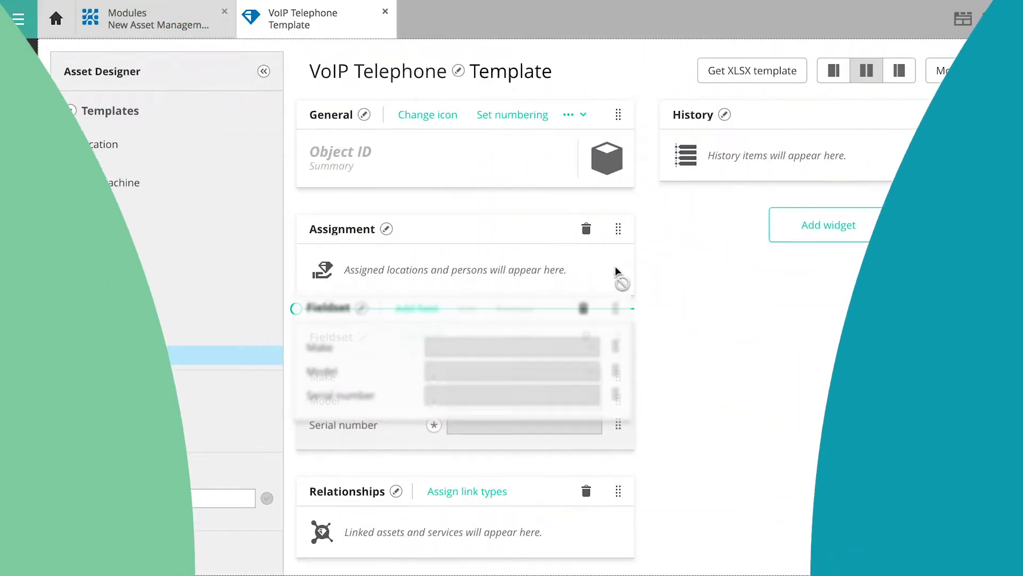
drag(615, 267, 613, 199)
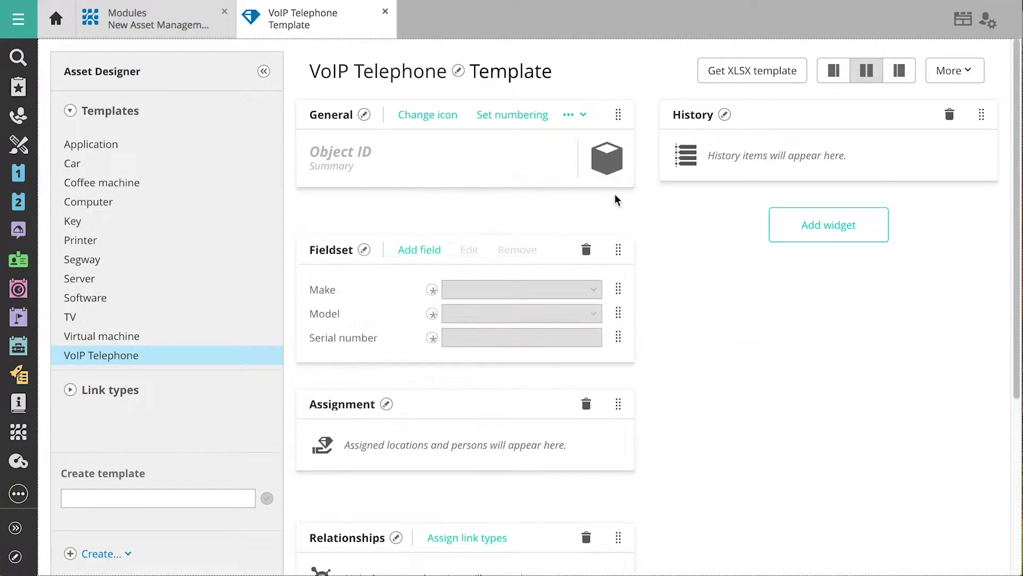
drag(618, 491, 952, 93)
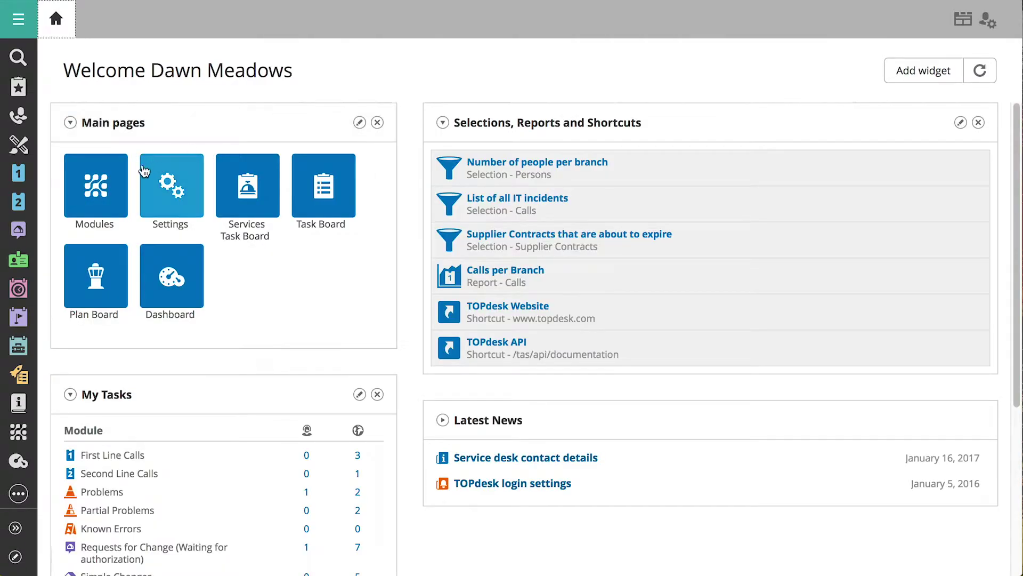
Step: Go to the New Asset Management module from the Modules overview
click(104, 180)
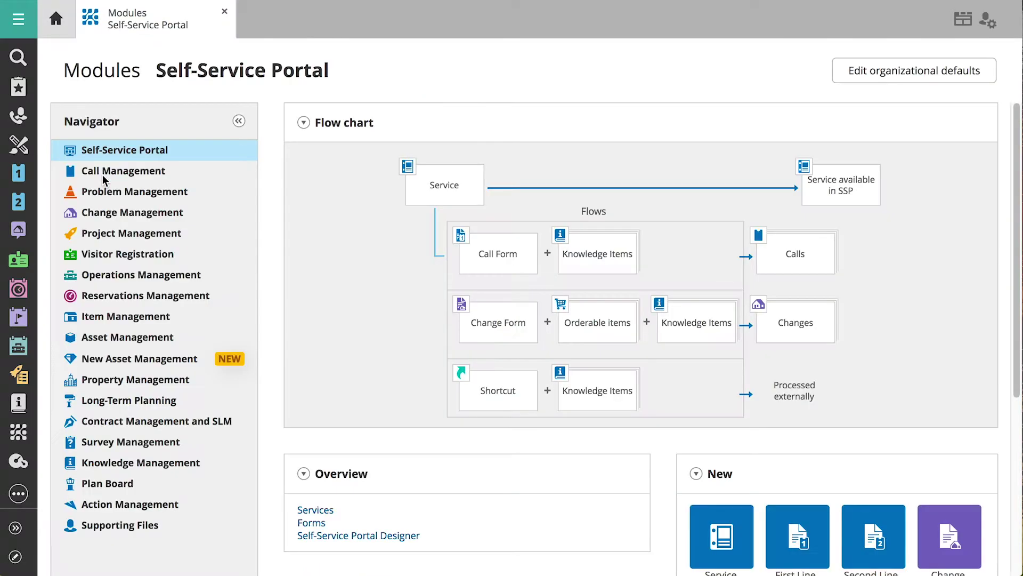
click(109, 361)
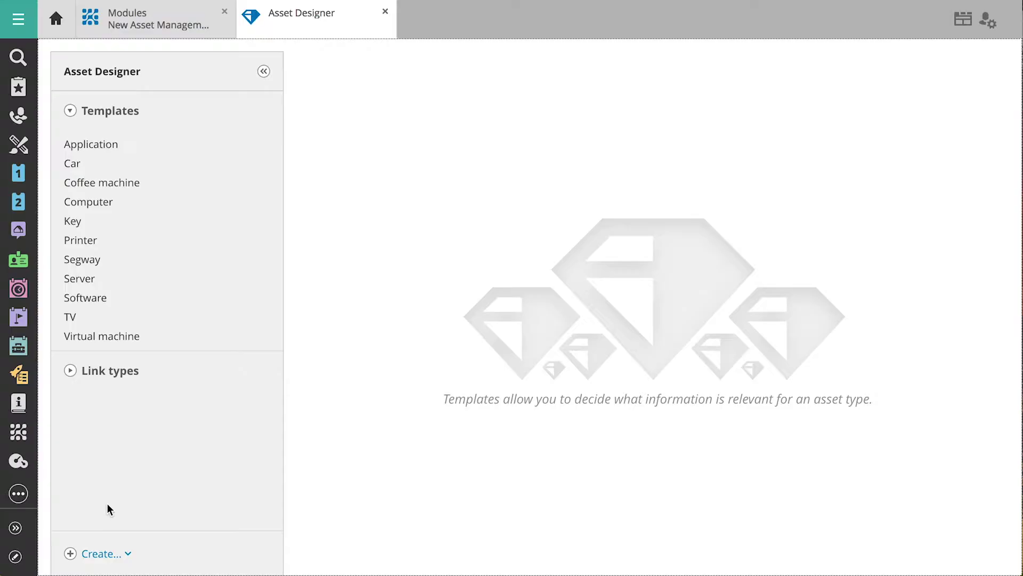
Step: Create a new asset template named 'VoIP Telephone'
click(109, 554)
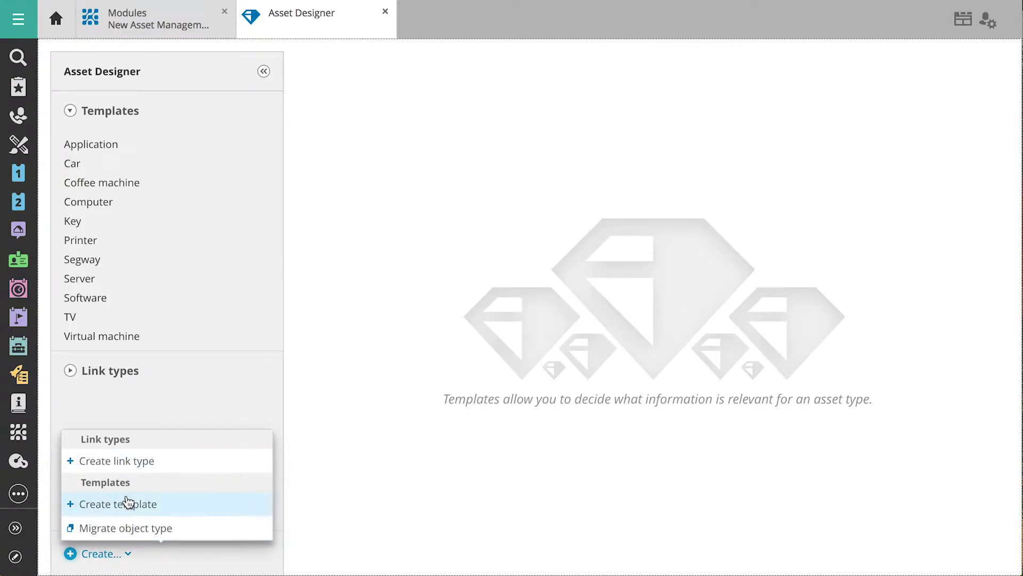
click(127, 503)
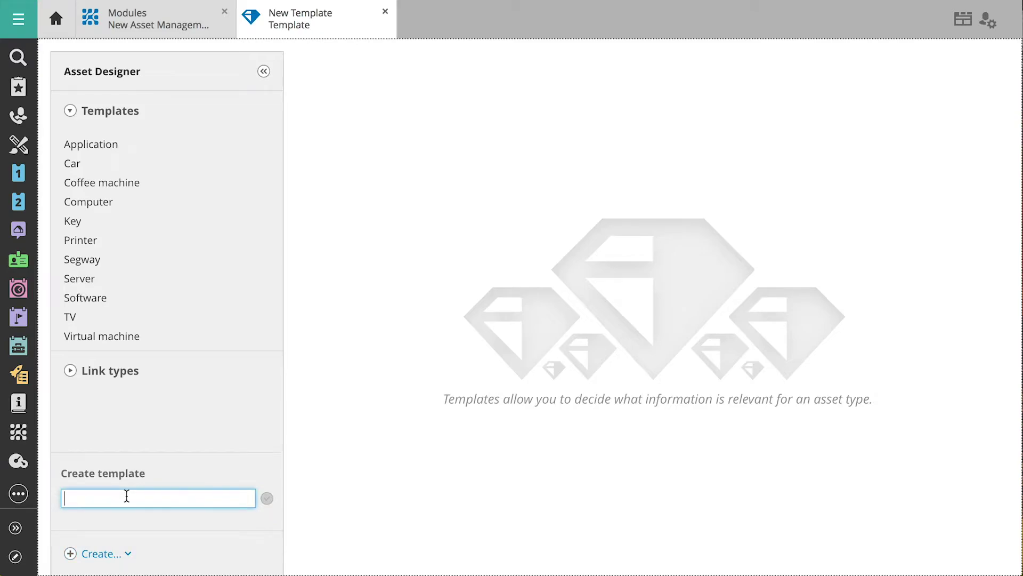
text(VoIP Tele)
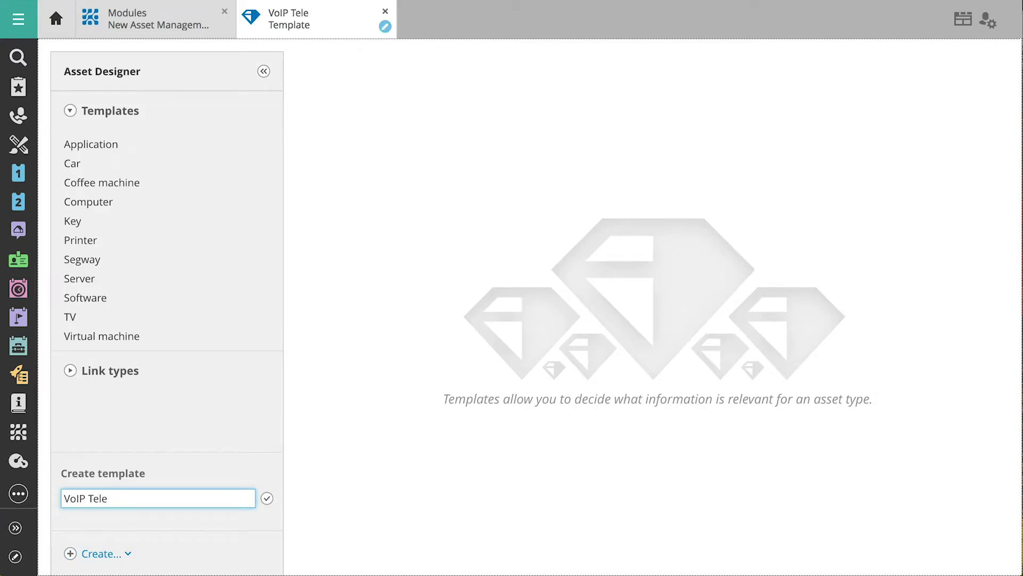
text(phone)
key(Return)
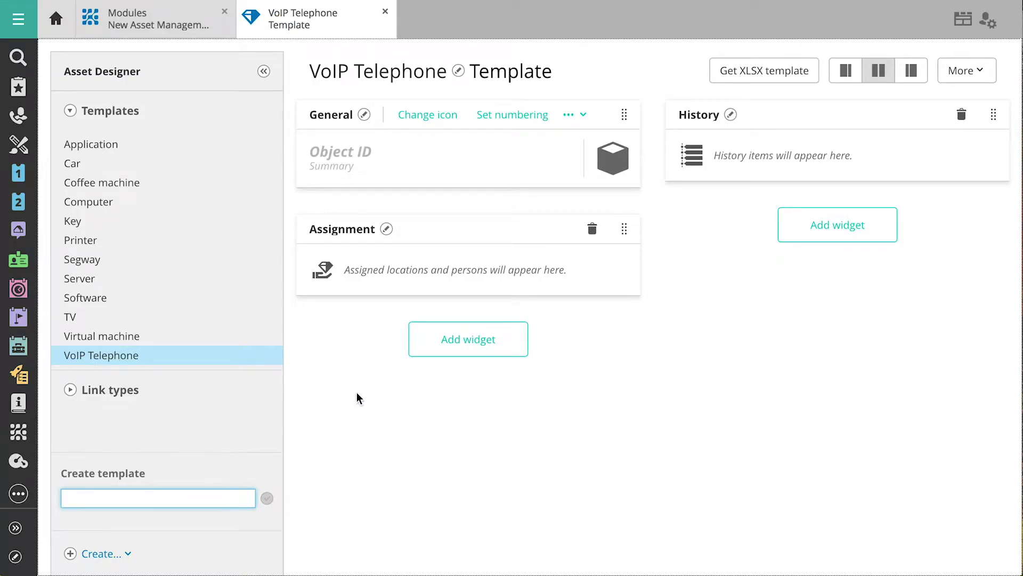
click(457, 348)
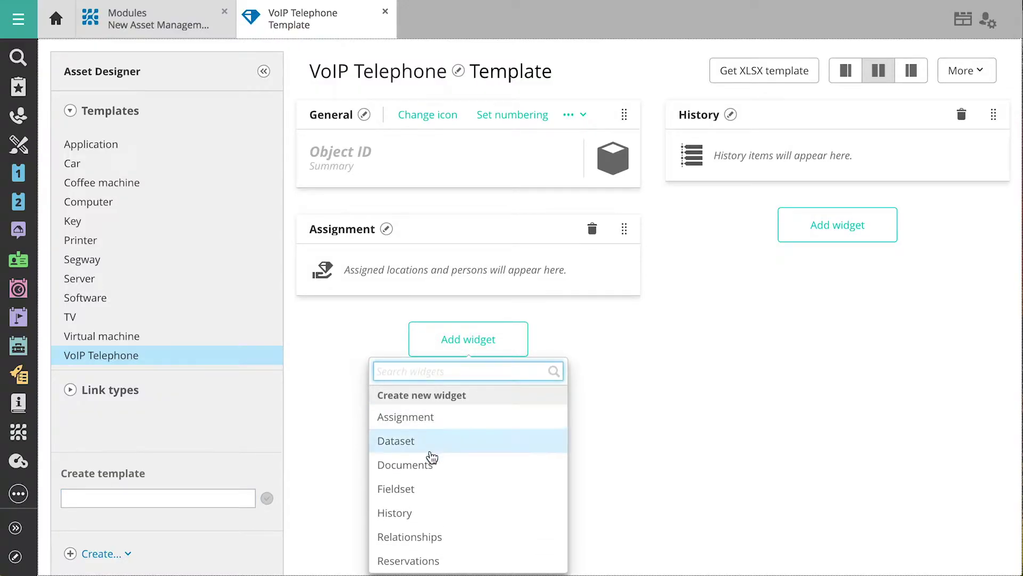
Step: Add a Fieldset widget to the template containing the existing Make field
click(426, 489)
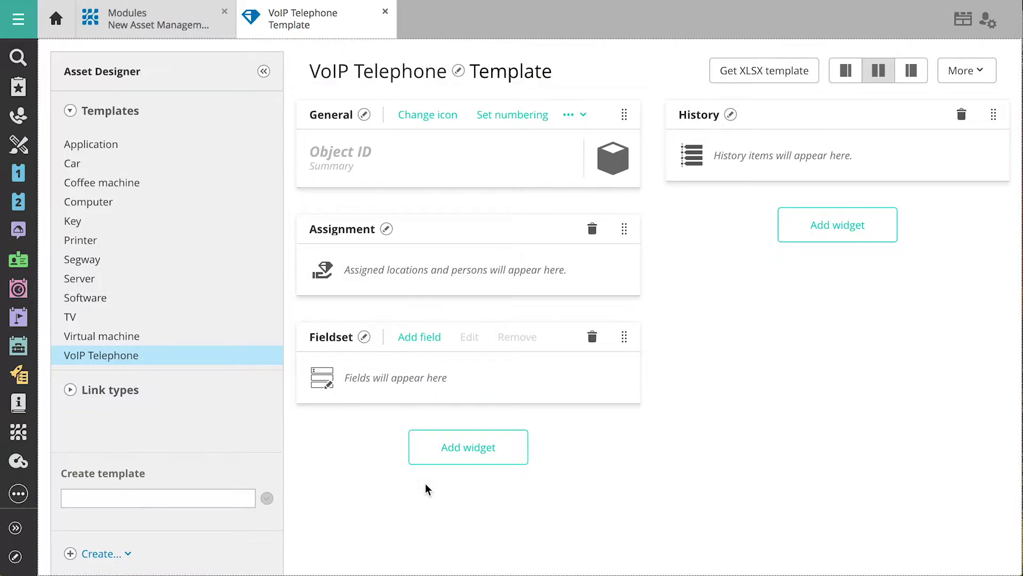
click(421, 338)
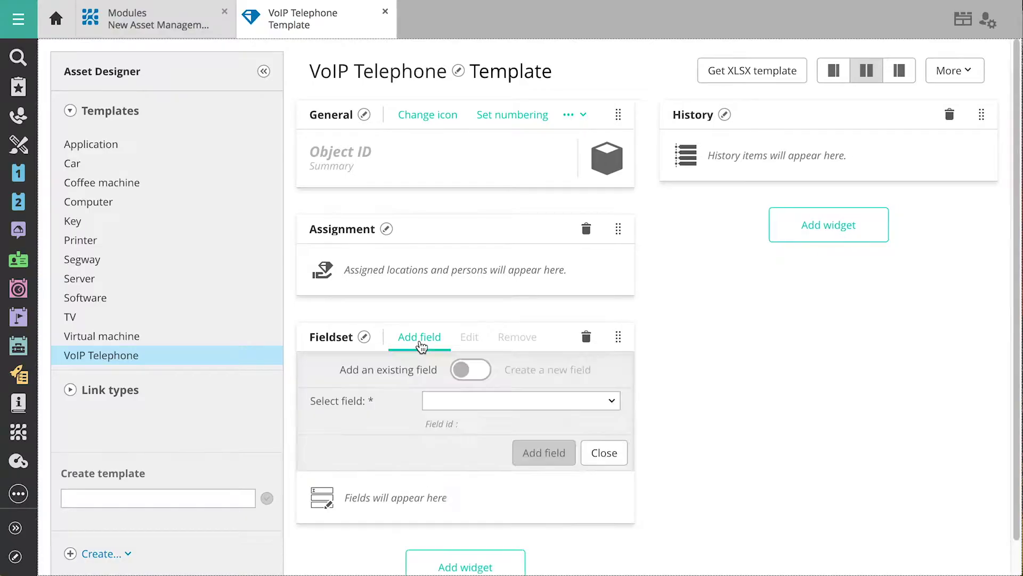
click(480, 370)
click(481, 372)
click(604, 401)
text(Make)
click(610, 419)
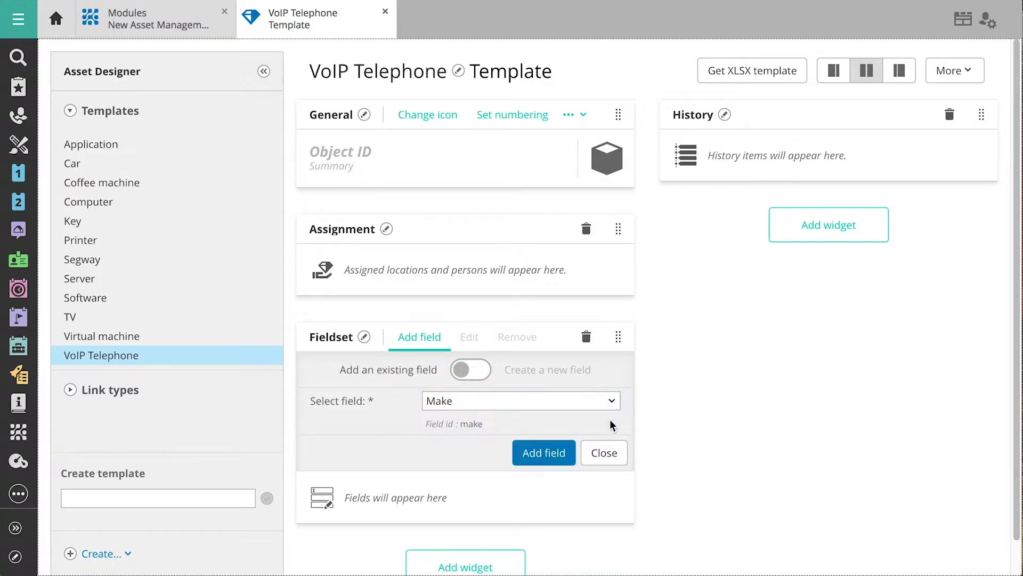
click(543, 452)
Step: Add the existing Model and Serial number fields to the fieldset
click(434, 343)
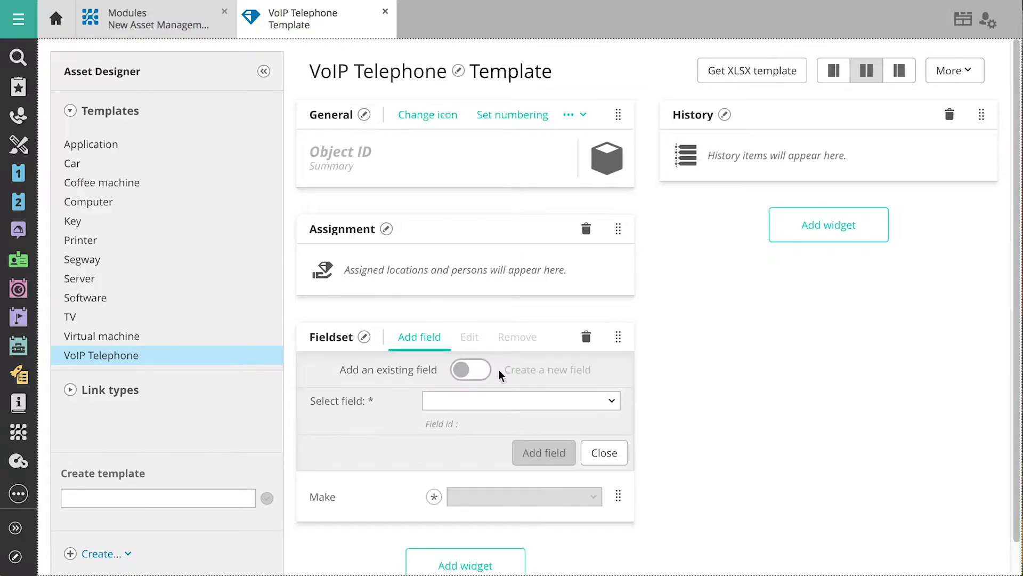
click(612, 407)
text(Model)
click(584, 420)
click(558, 452)
click(431, 344)
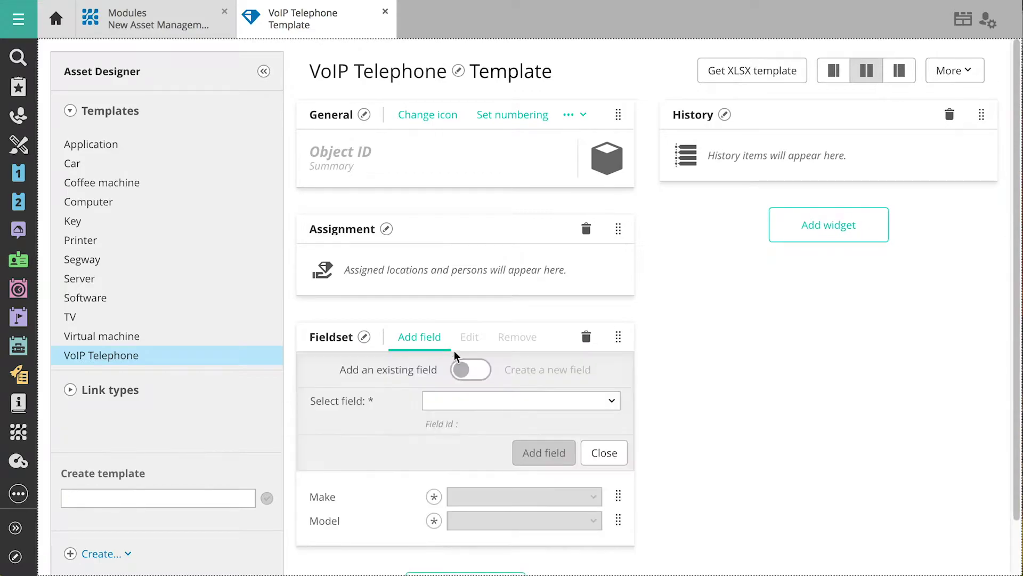
click(605, 406)
text(Seri)
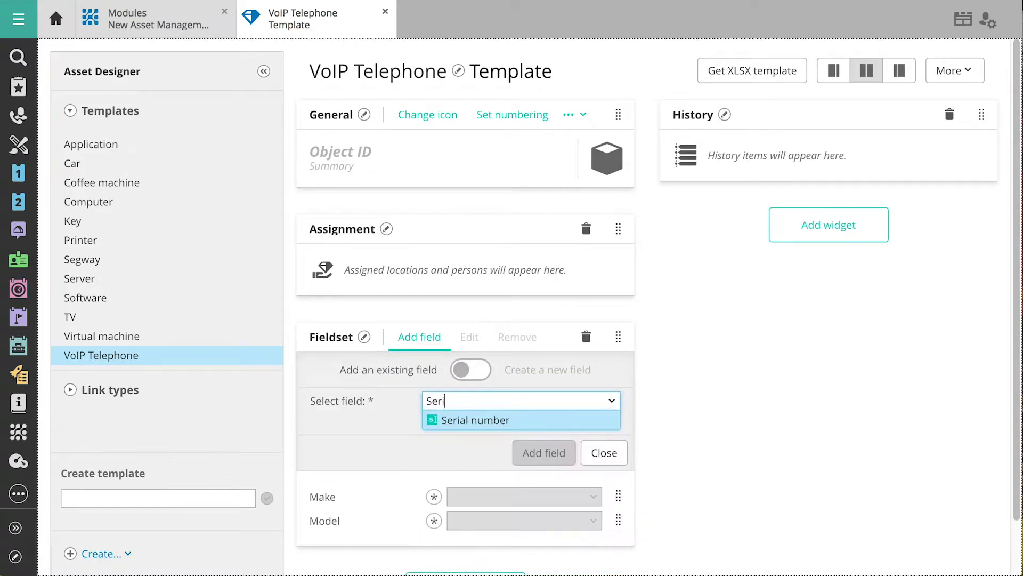
click(599, 420)
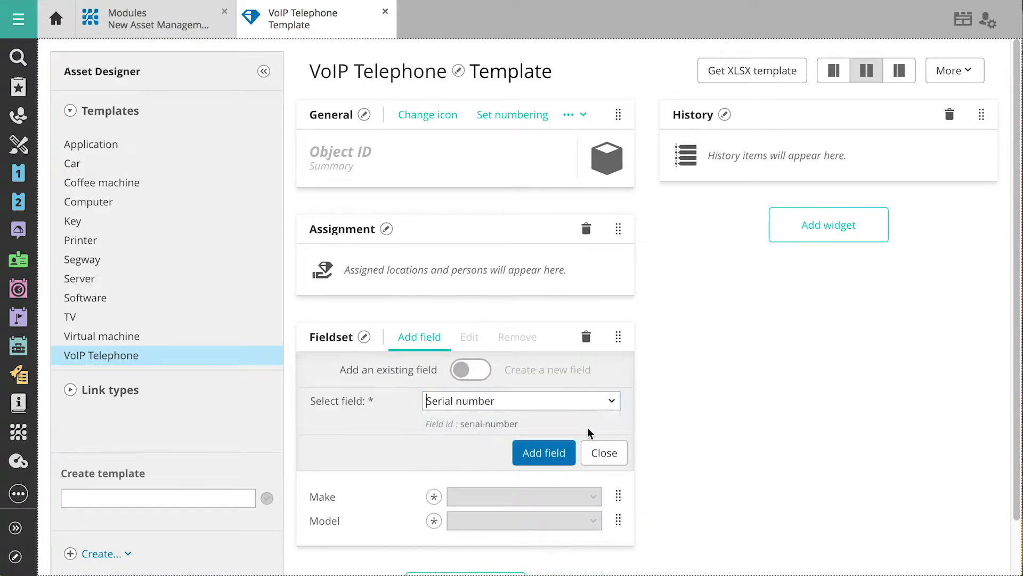
click(561, 445)
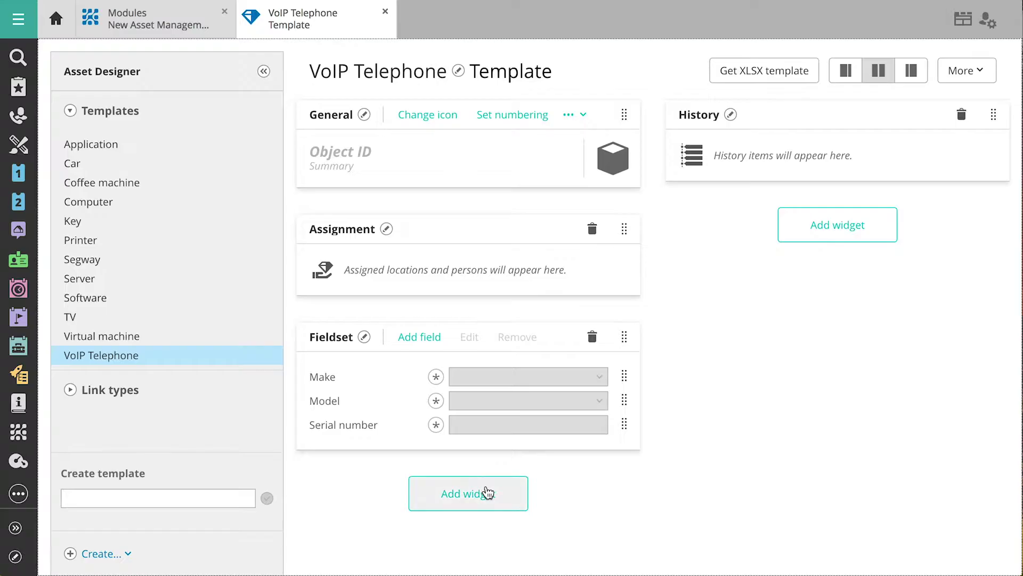
click(487, 493)
Step: Add a Relationships widget, then place Fieldset above Assignment and Relationships atop the right column
click(459, 413)
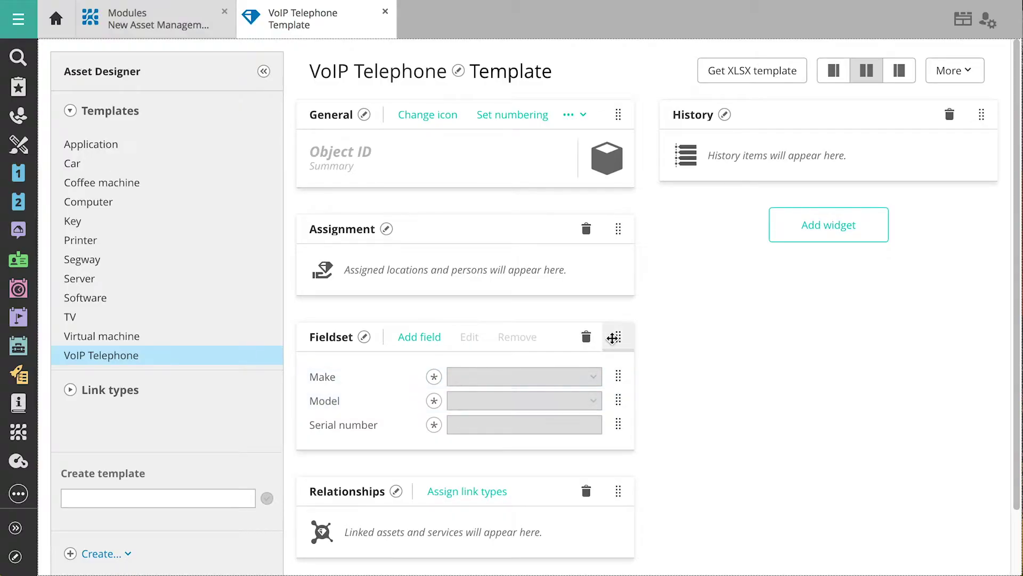
drag(619, 336, 618, 207)
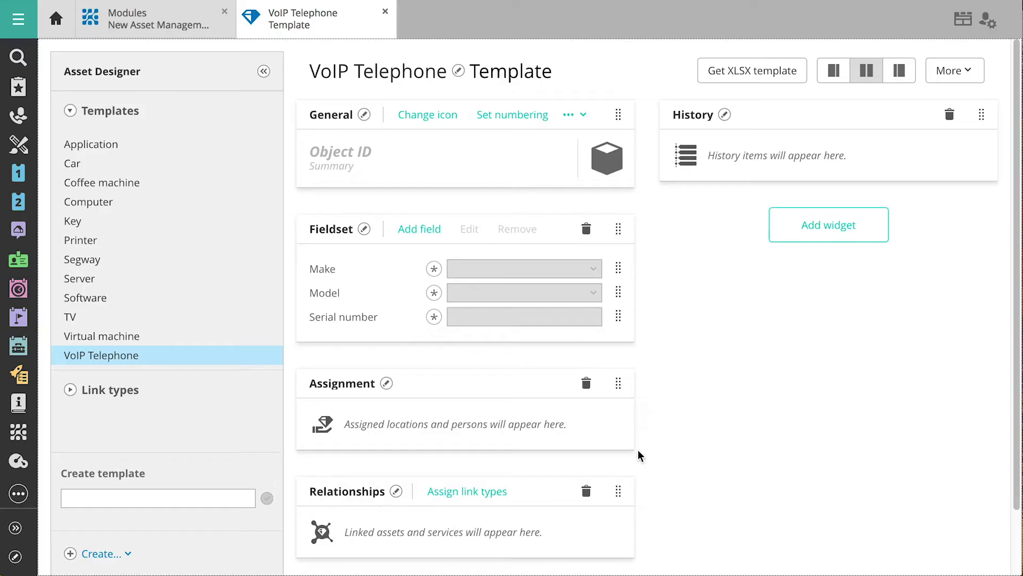
drag(618, 492, 952, 93)
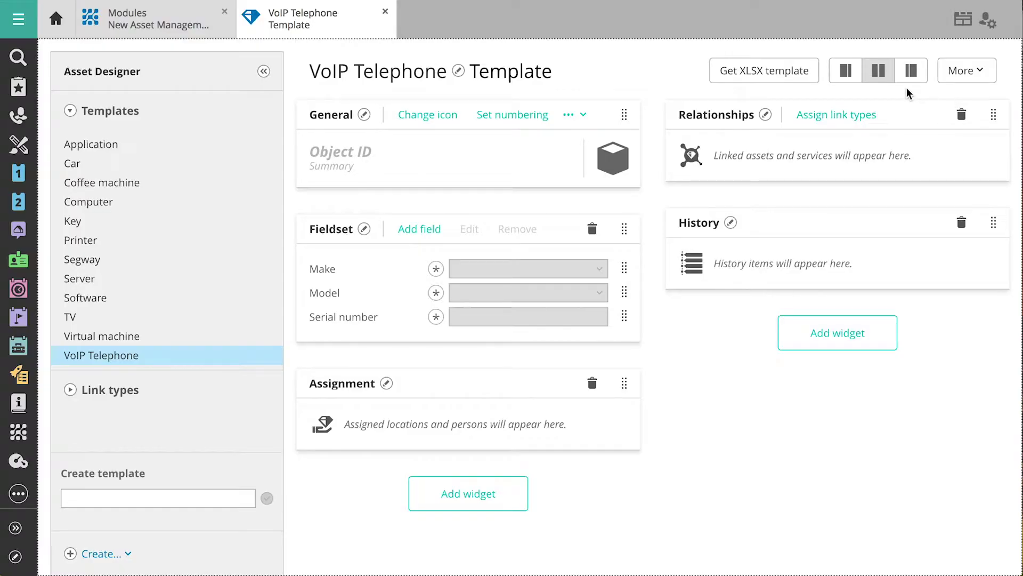
Step: Close the template and start a new VoIP Telephone asset from the assets overview
click(386, 13)
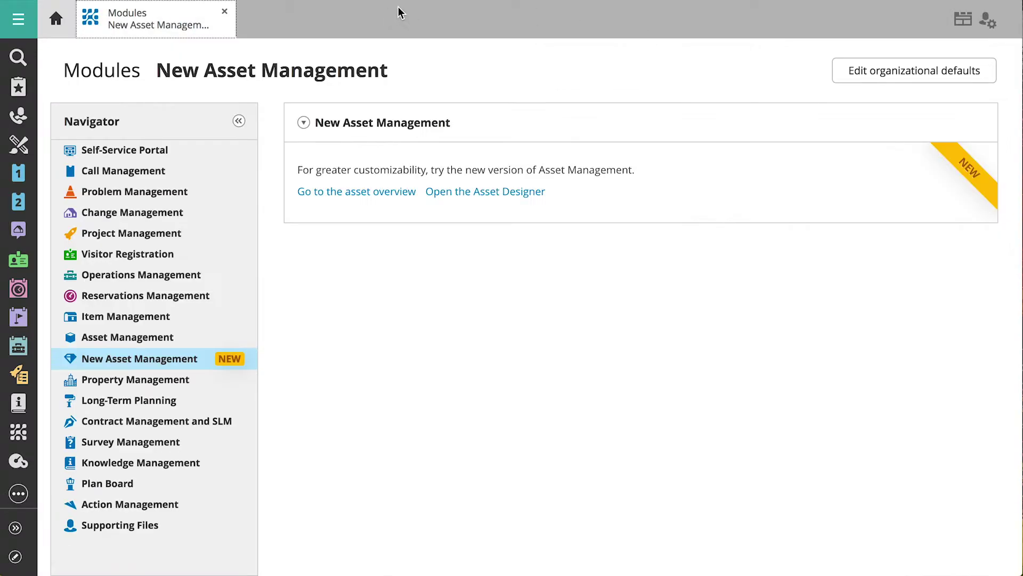
click(358, 195)
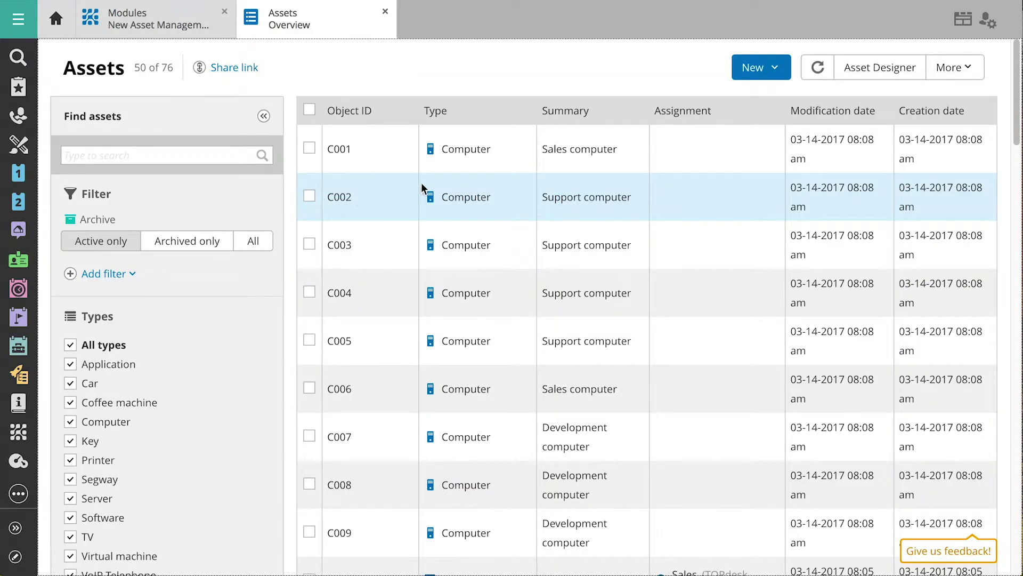
click(753, 74)
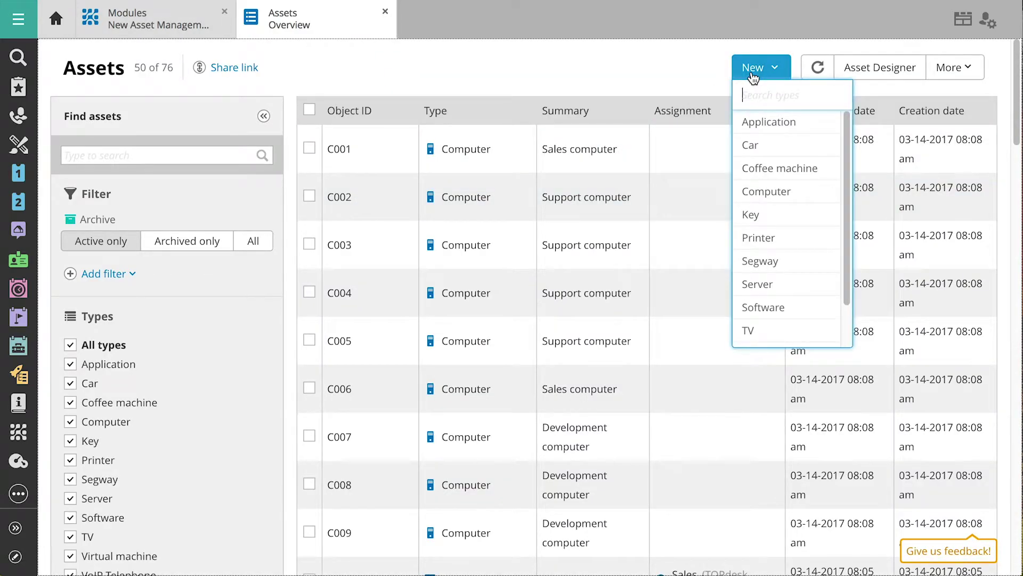
scroll(761, 213, down, 2)
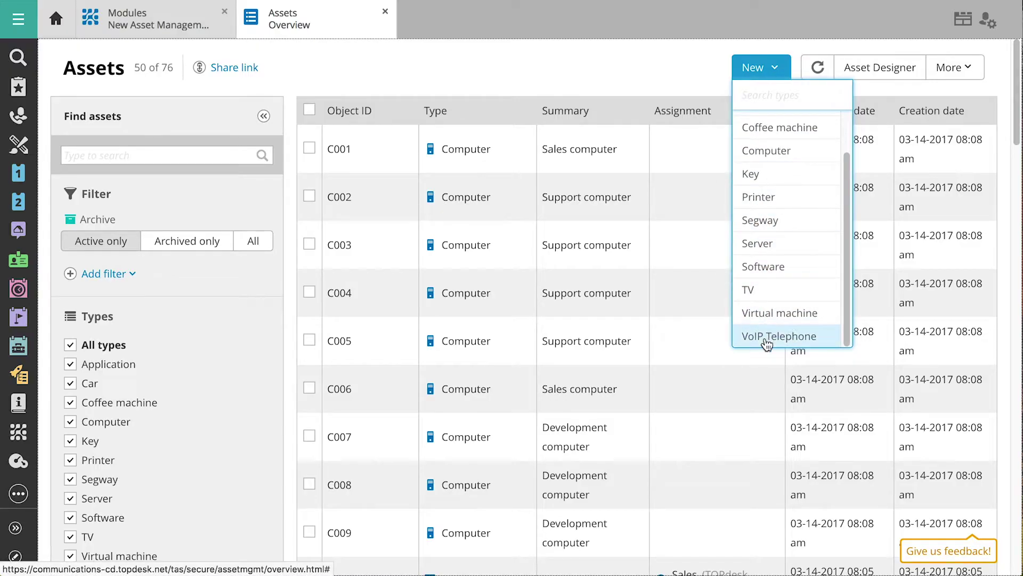
click(766, 337)
Step: Set Make Avaya, Model 9611G and serial number 08N562403231, then save it as VOIP1
click(498, 278)
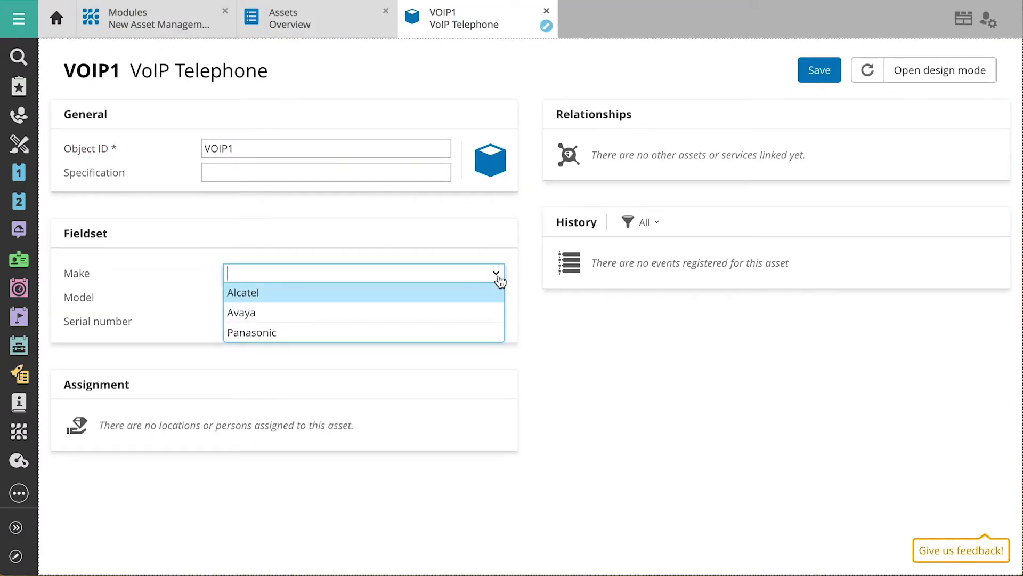
click(492, 313)
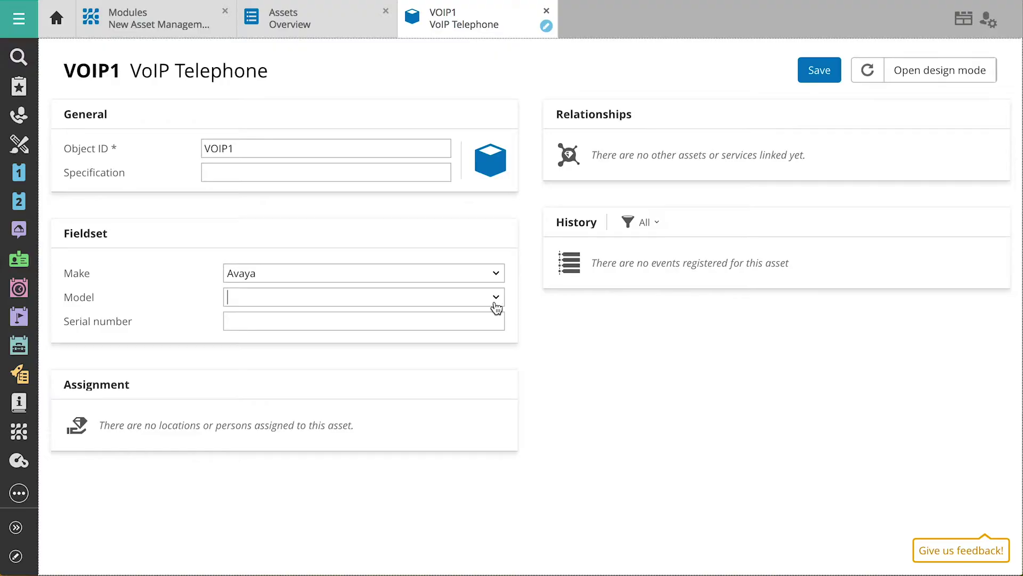
click(497, 305)
click(491, 318)
click(492, 320)
text(08N562403231)
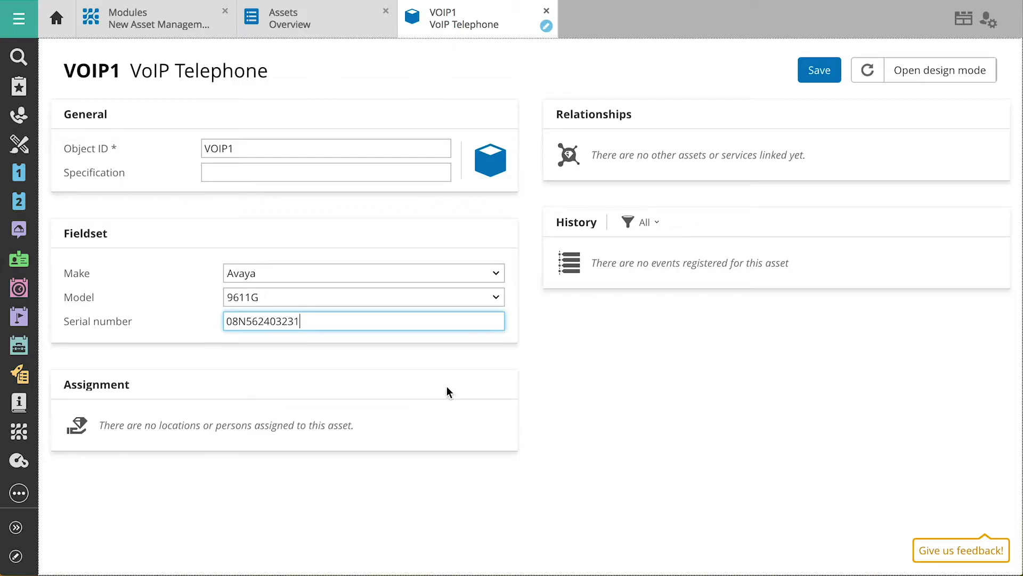
click(819, 71)
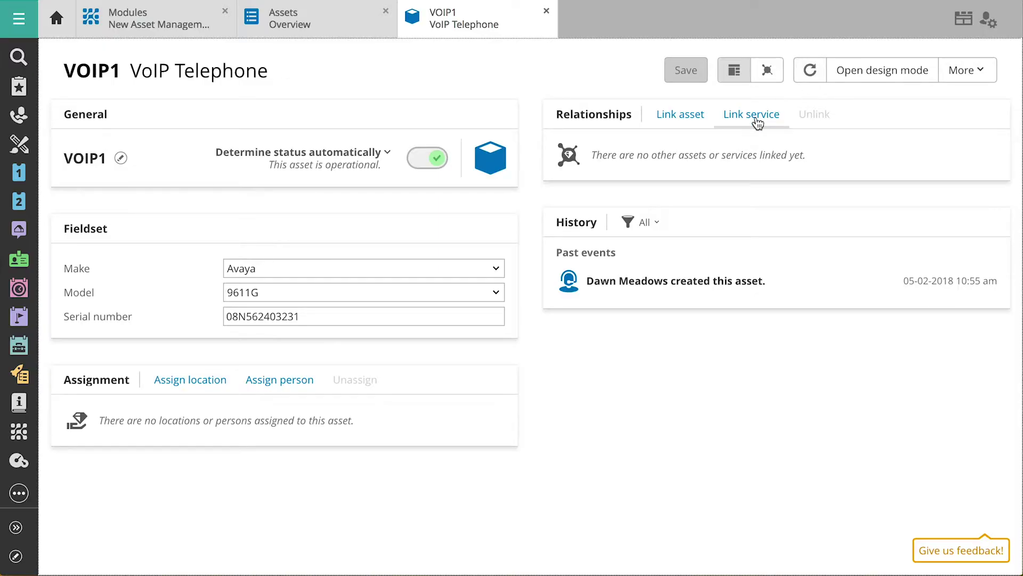
Step: Assign VOIP1 to the user found by searching their first name, then close its page
click(307, 384)
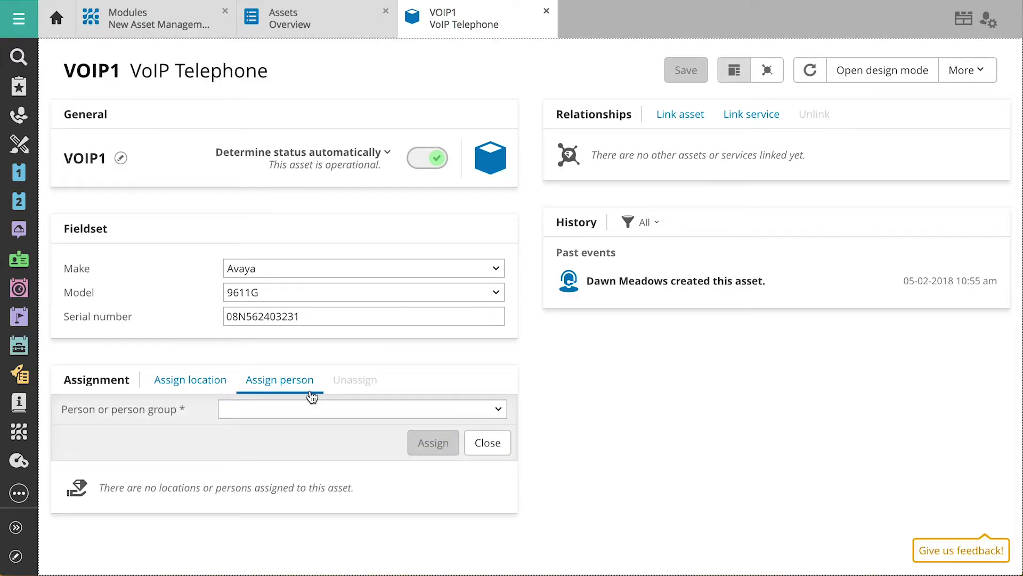
click(311, 409)
text(Dave)
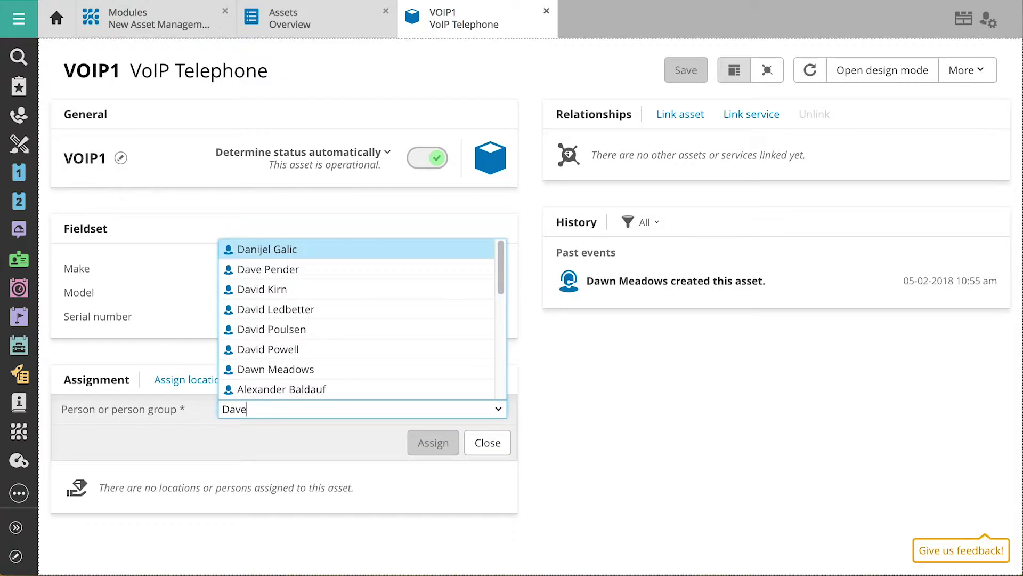
click(283, 270)
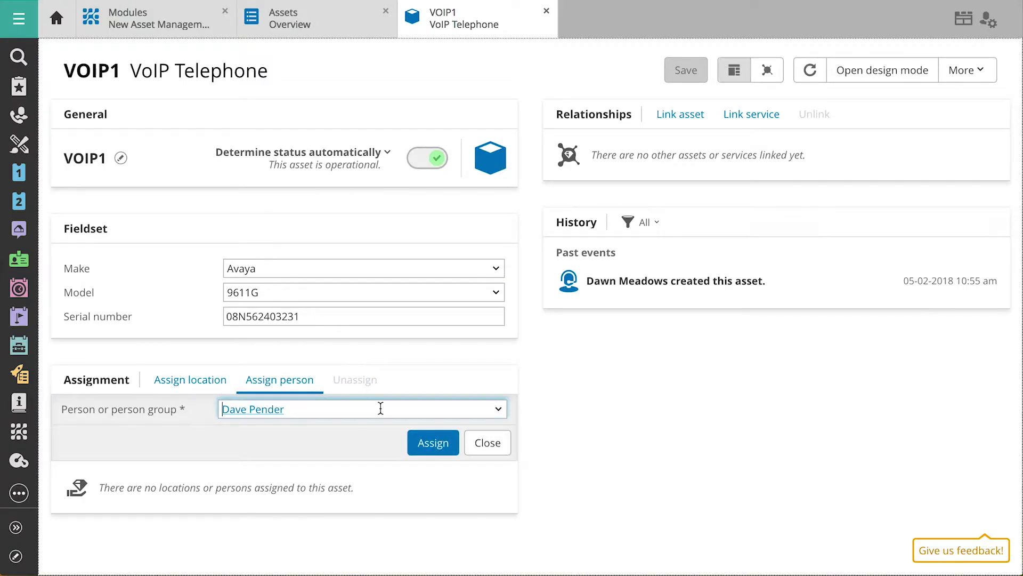
click(426, 445)
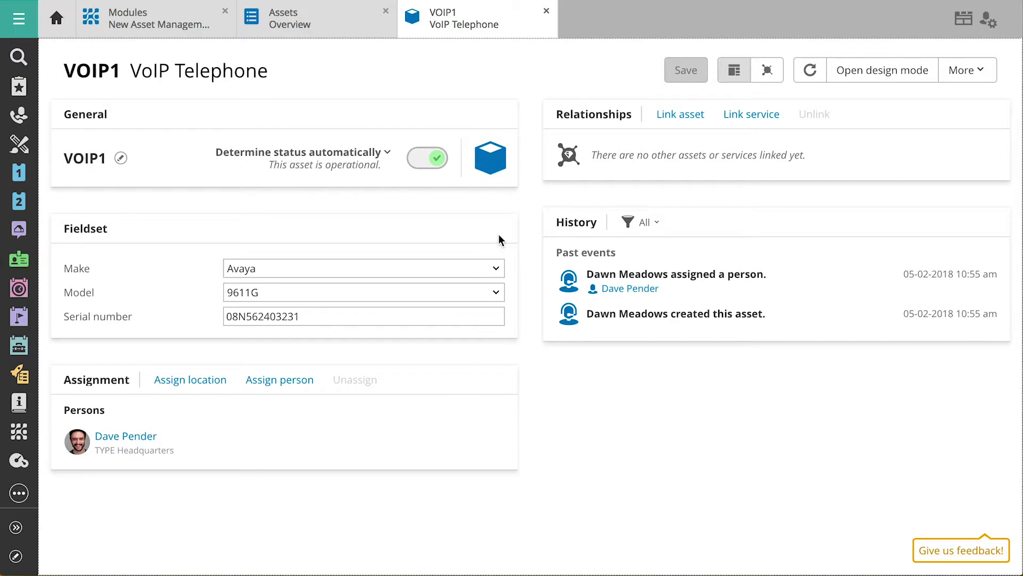
click(547, 11)
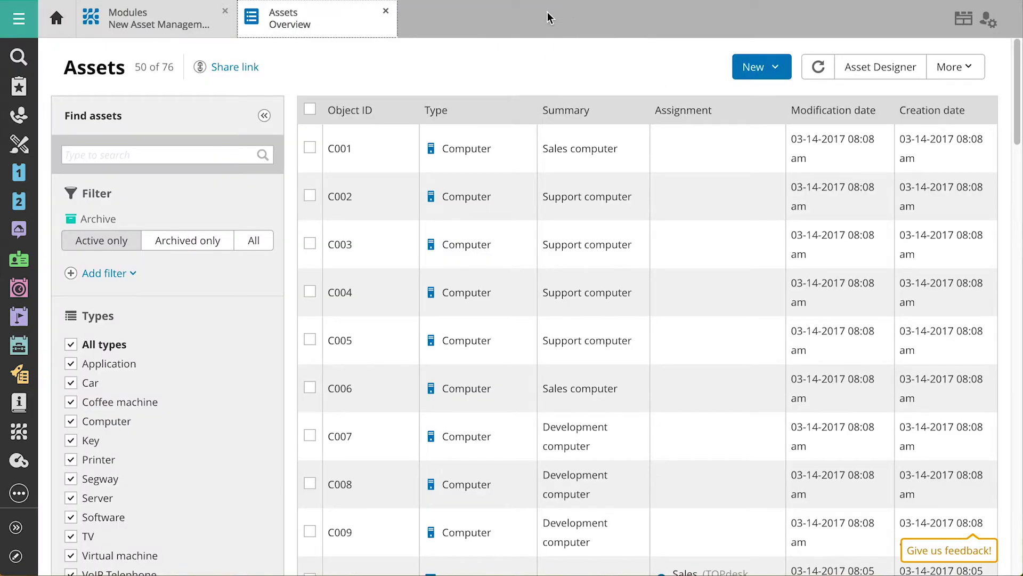
Step: Find server S001 and link VOIP1 to it with the Network link type
click(203, 153)
text(Server)
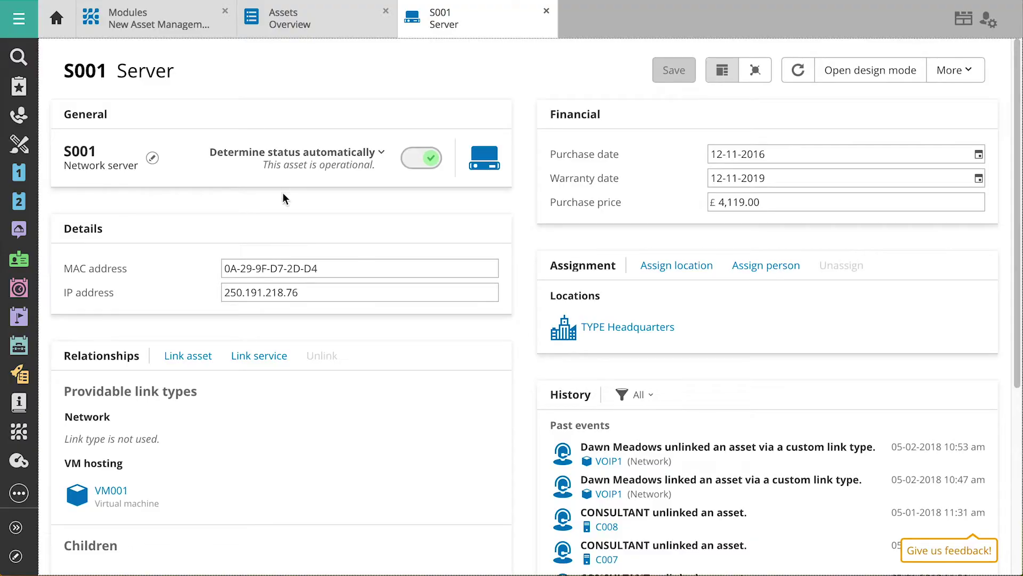
click(190, 363)
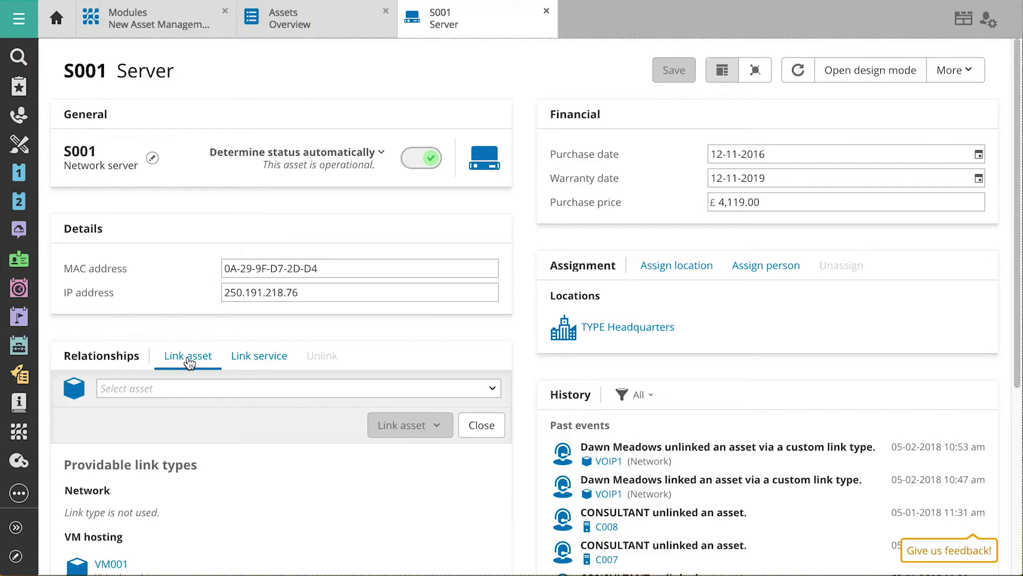
click(188, 381)
text(VOIP)
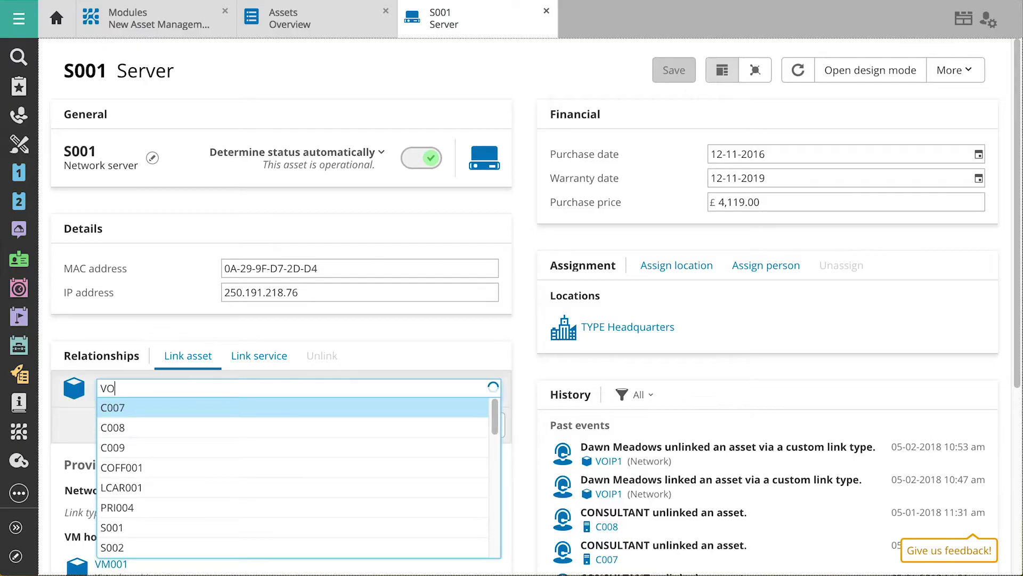
click(188, 412)
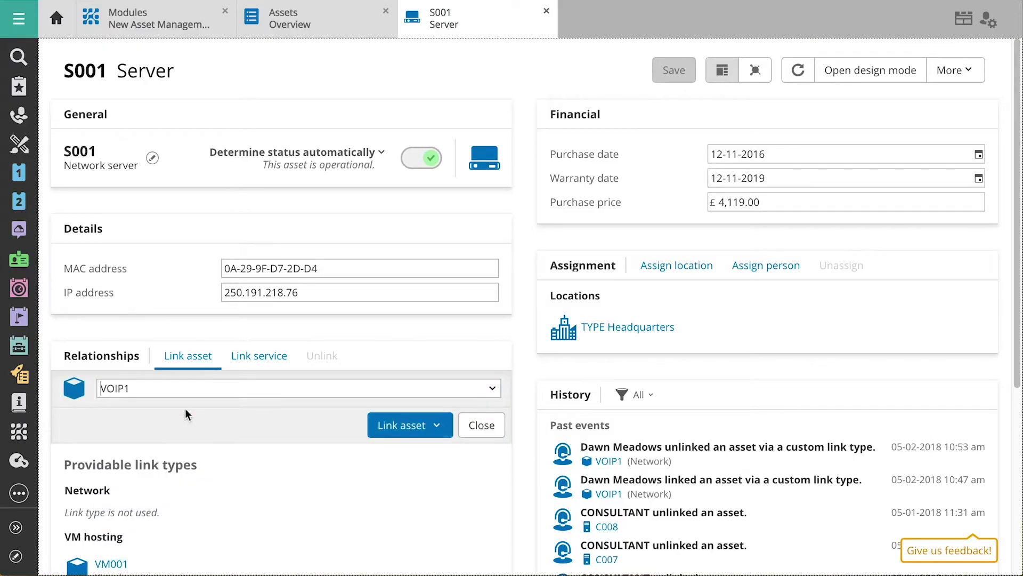
click(404, 430)
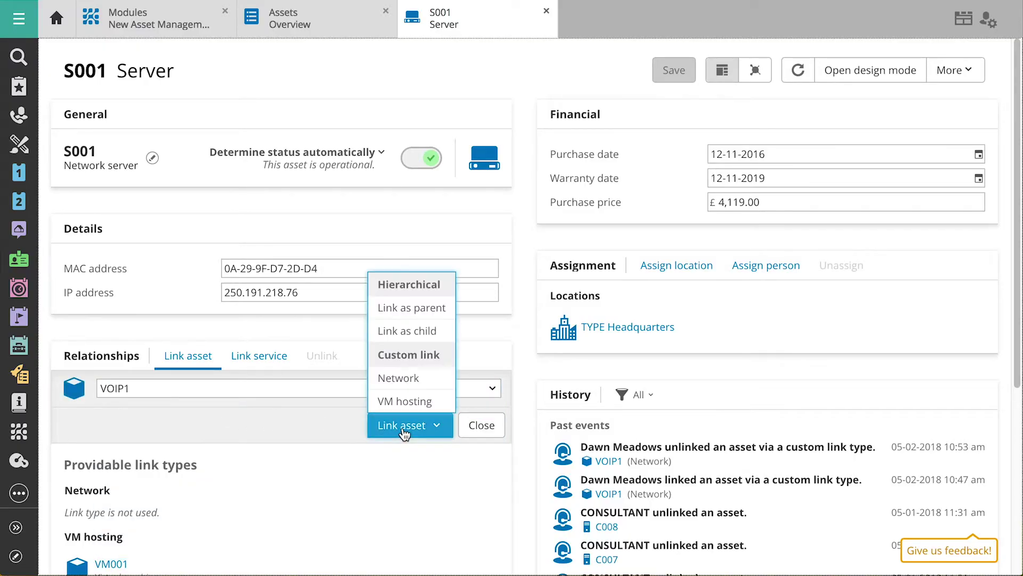
click(402, 379)
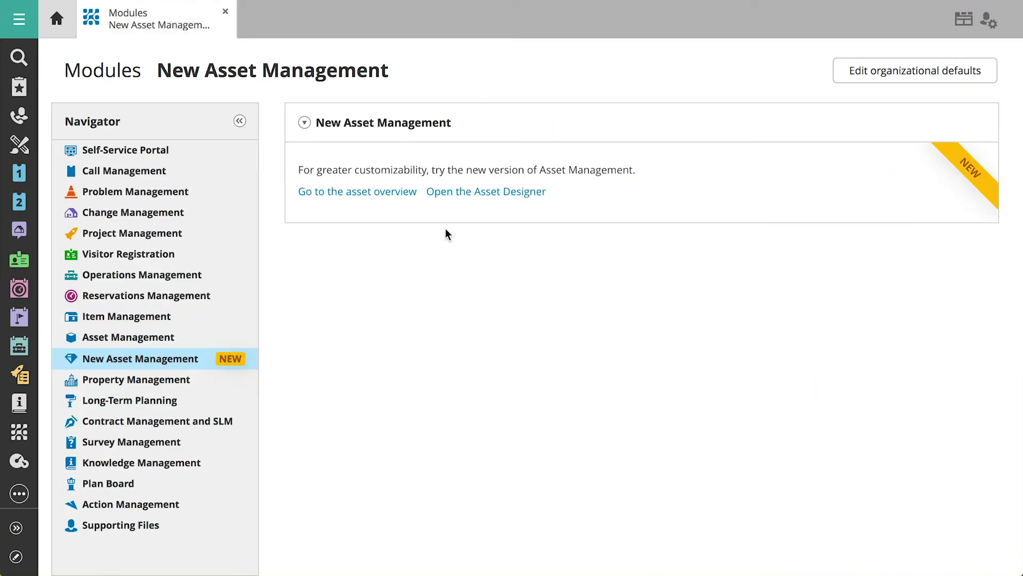
Step: Return to the asset overview and search it for the VOIP1 phone
click(394, 192)
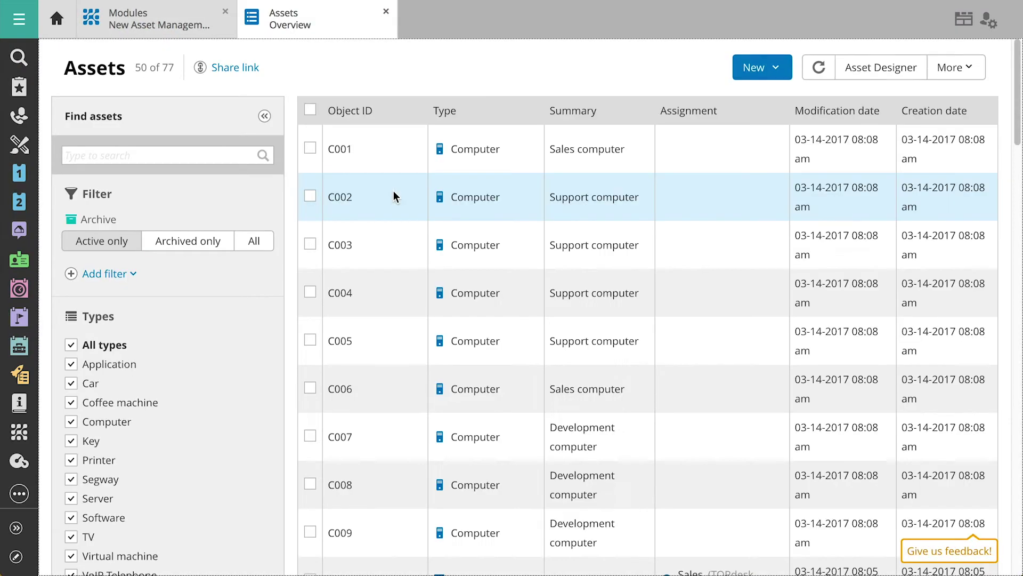
click(235, 155)
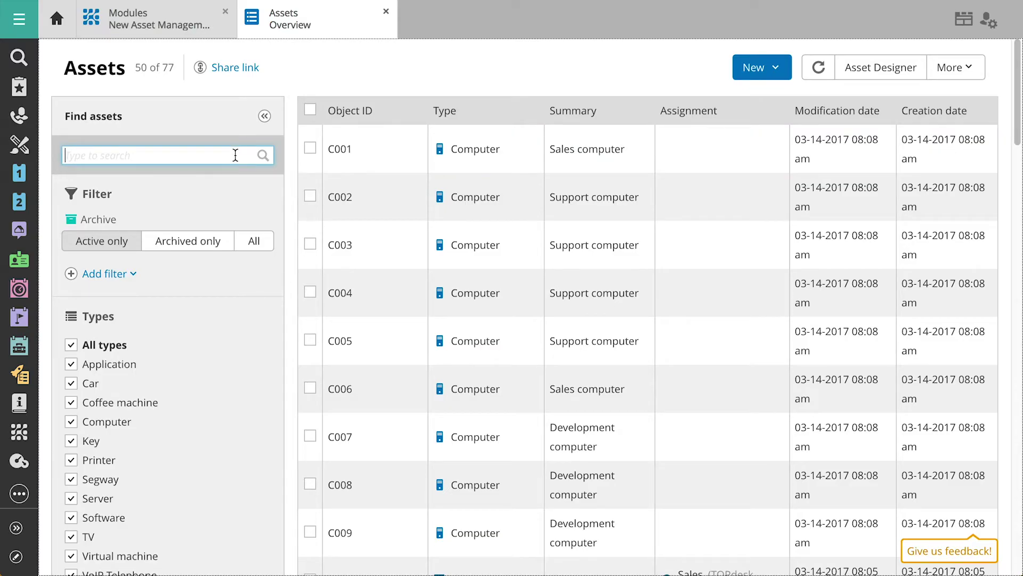
text(OIP)
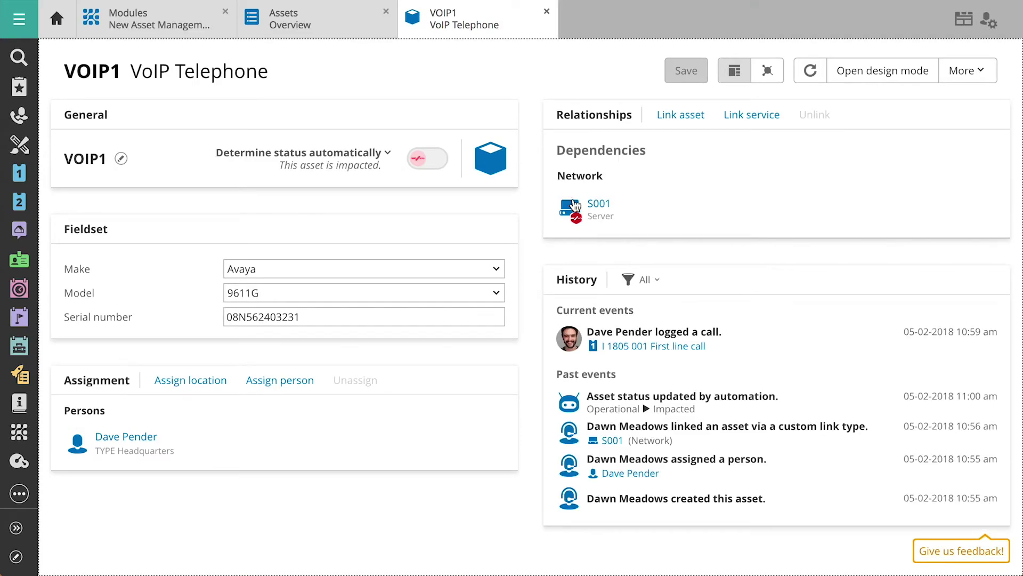
Step: Review first line call I 1805 001, then return to the VOIP1 asset page
click(655, 347)
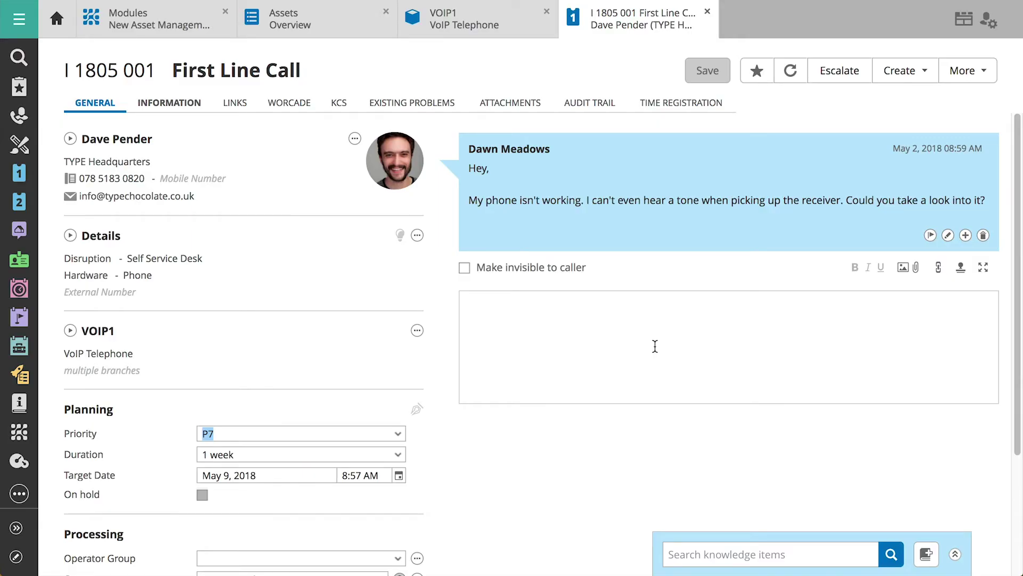
click(489, 23)
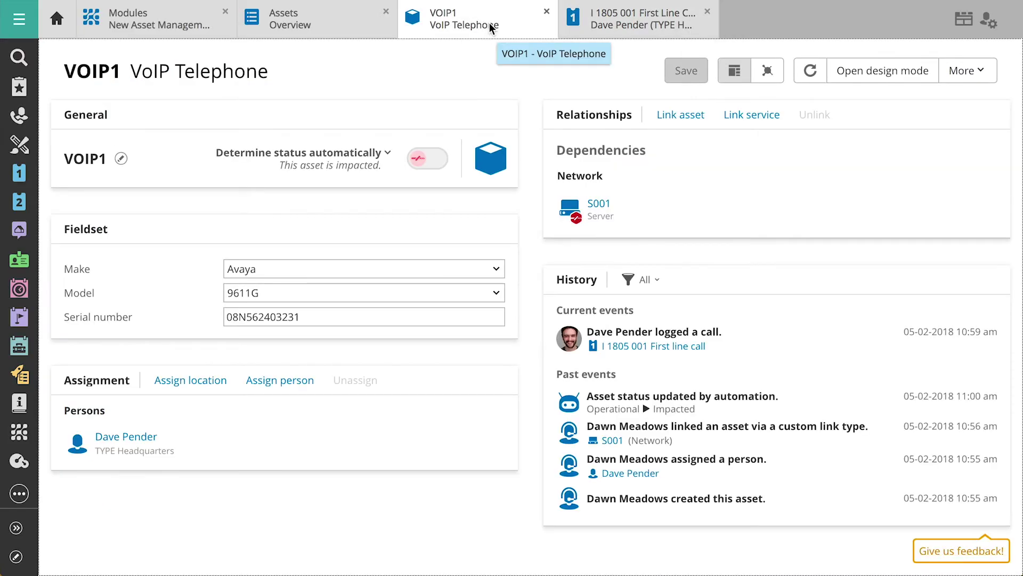
Step: In VOIP1's relationship graph, expand and centre server S001, then open its asset record
click(768, 73)
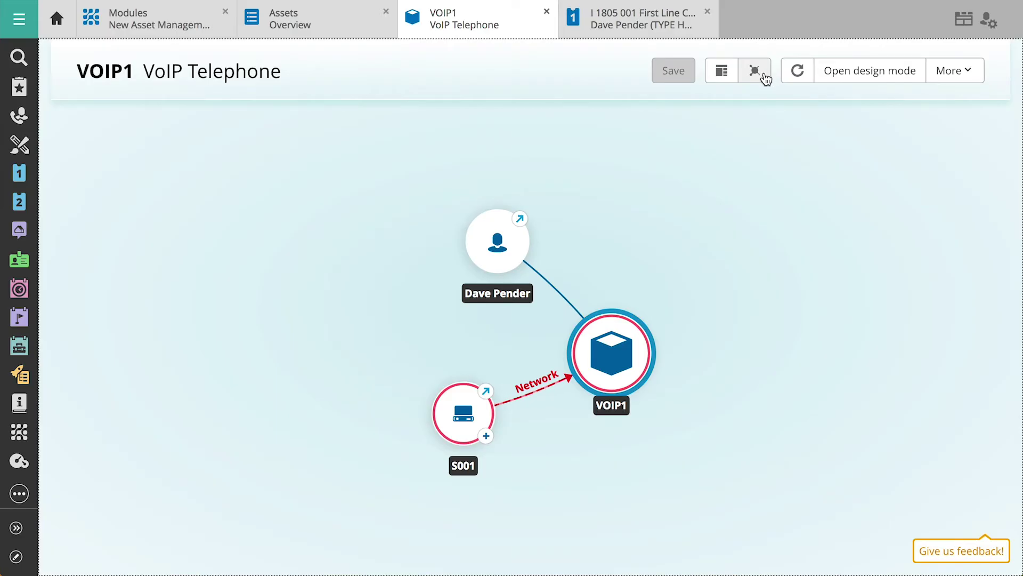
click(485, 436)
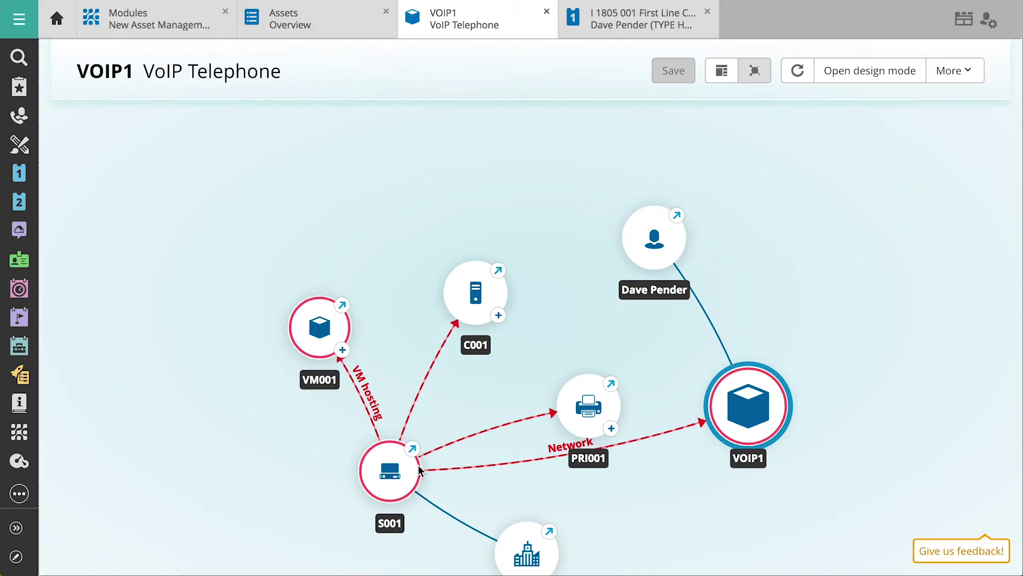
drag(414, 469, 500, 331)
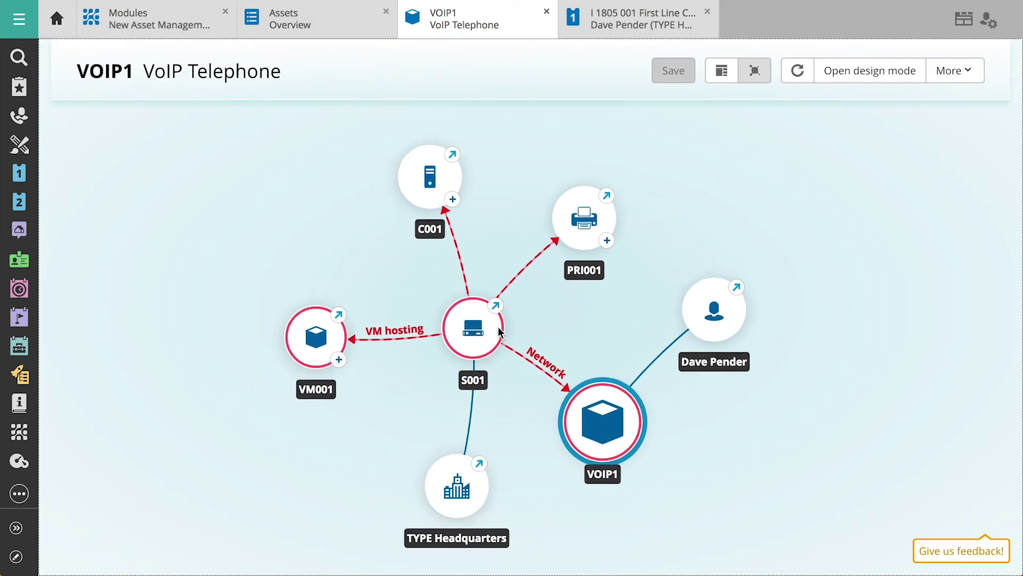
click(497, 306)
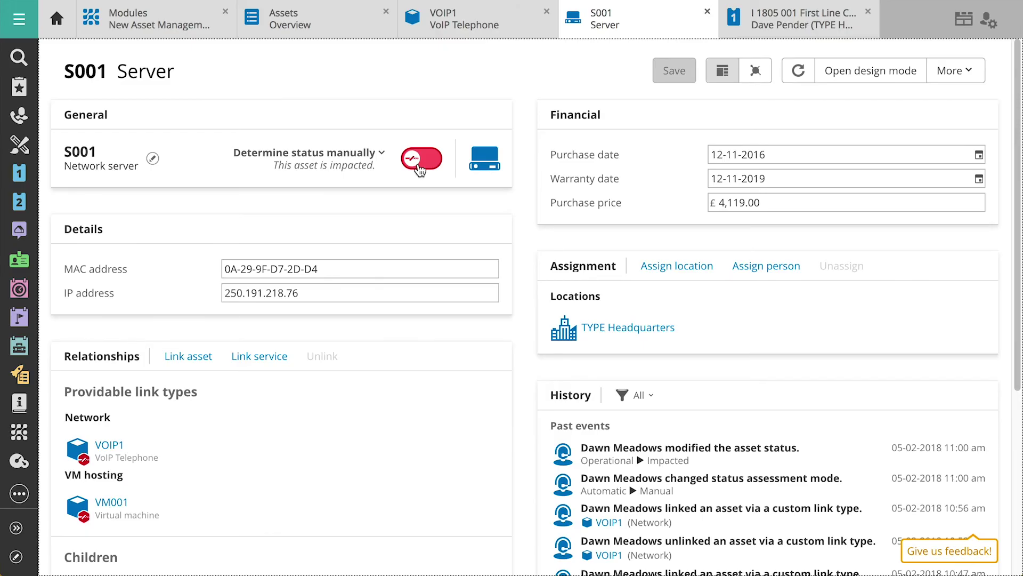
Step: Mark server S001 operational, then refresh VOIP1's graph and details to confirm it's operational
click(420, 170)
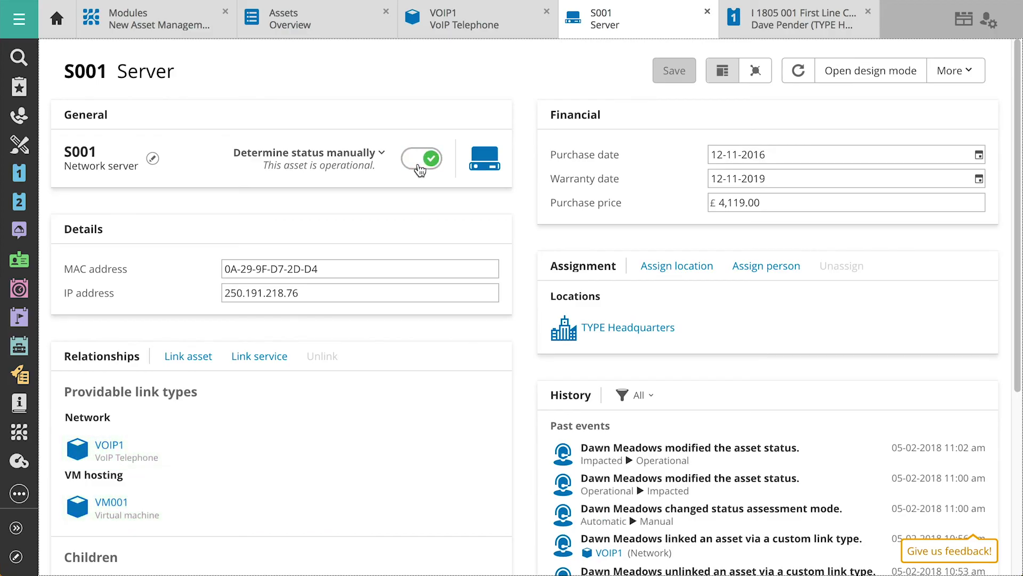
click(471, 23)
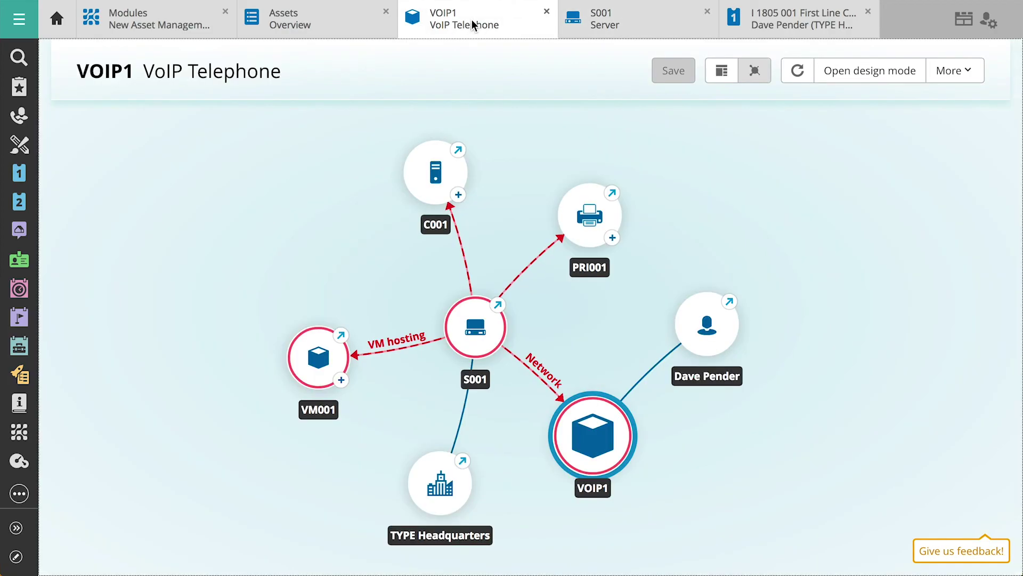
click(798, 71)
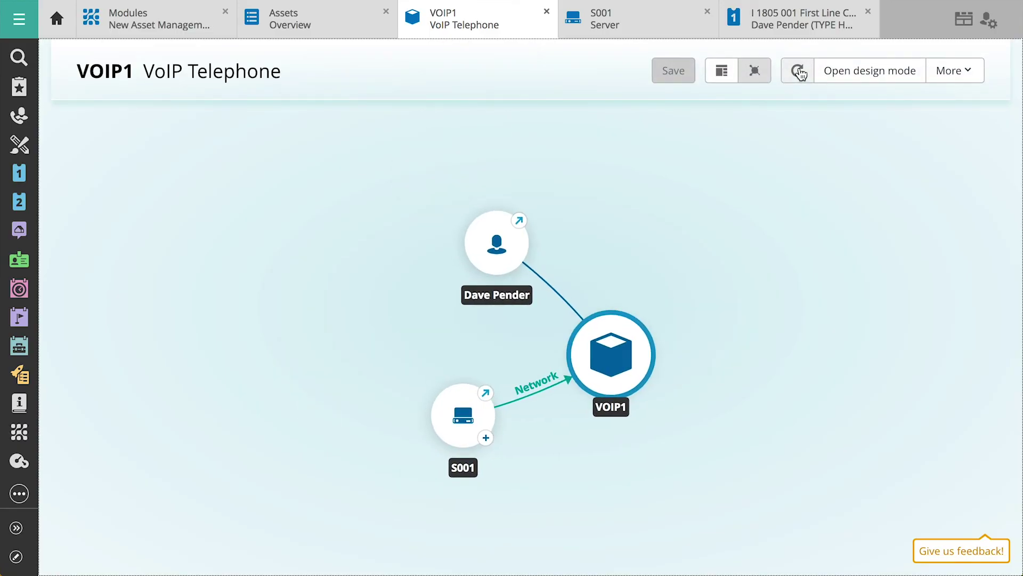
click(723, 72)
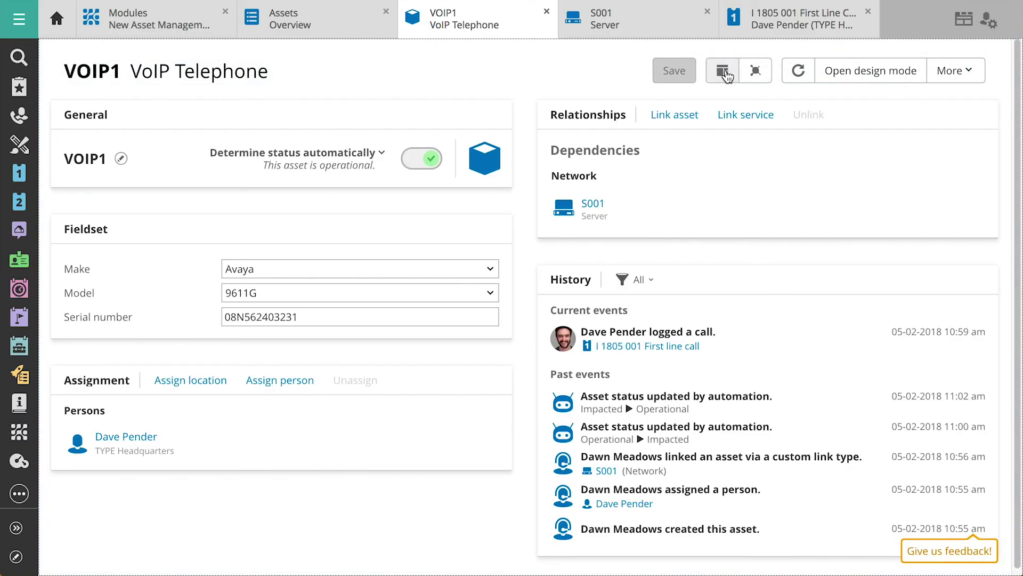